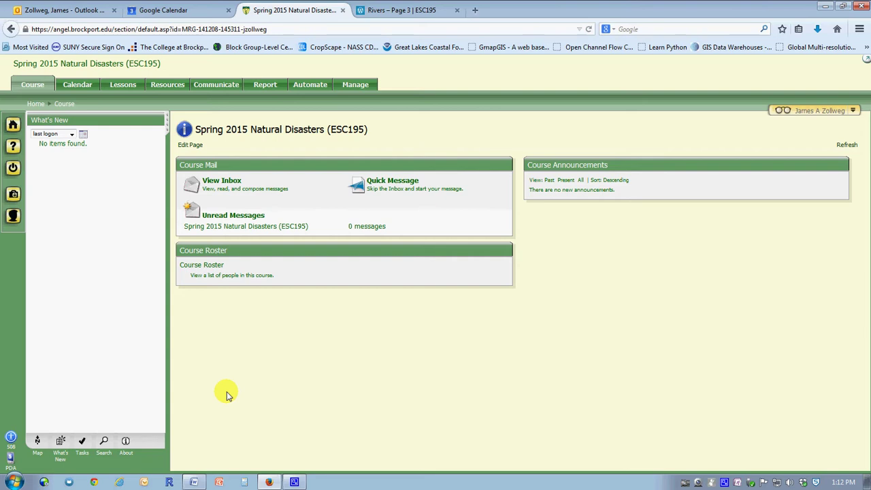
Open the Lab 1 - Virtual Discharge folder in the lab assignments and look at the lab's question worksheet in Word.
{"action": "left_click", "coordinate": [123, 85]}
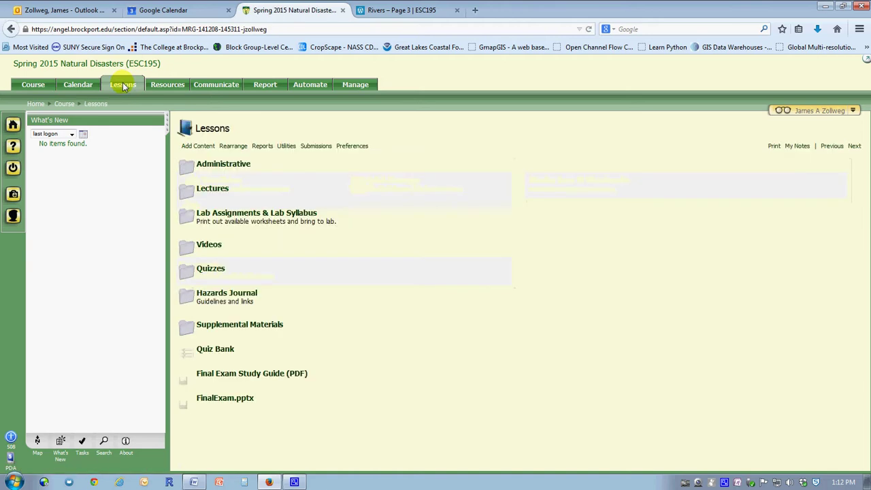
{"action": "left_click", "coordinate": [243, 213]}
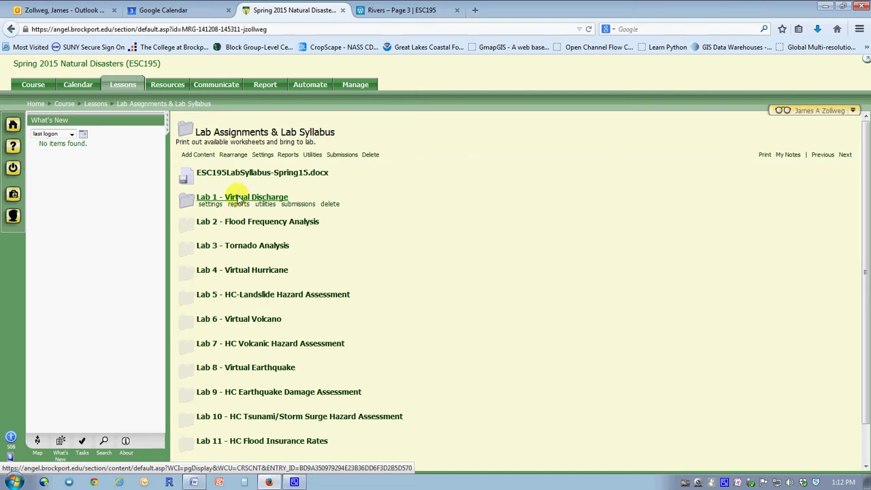
{"action": "left_click", "coordinate": [238, 197]}
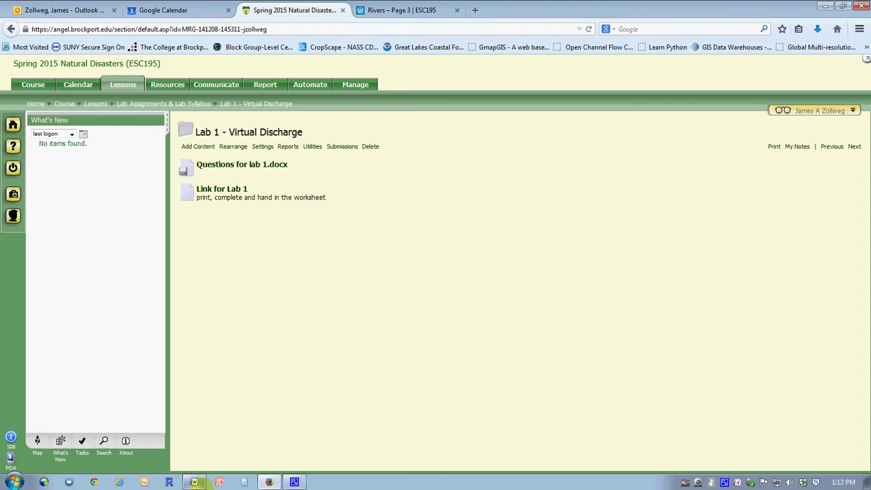
{"action": "left_click", "coordinate": [196, 482]}
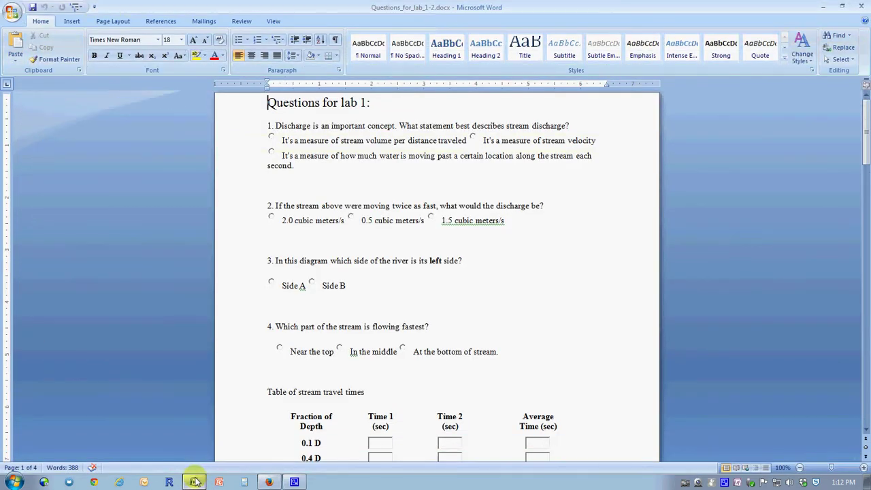
{"action": "left_click", "coordinate": [824, 6]}
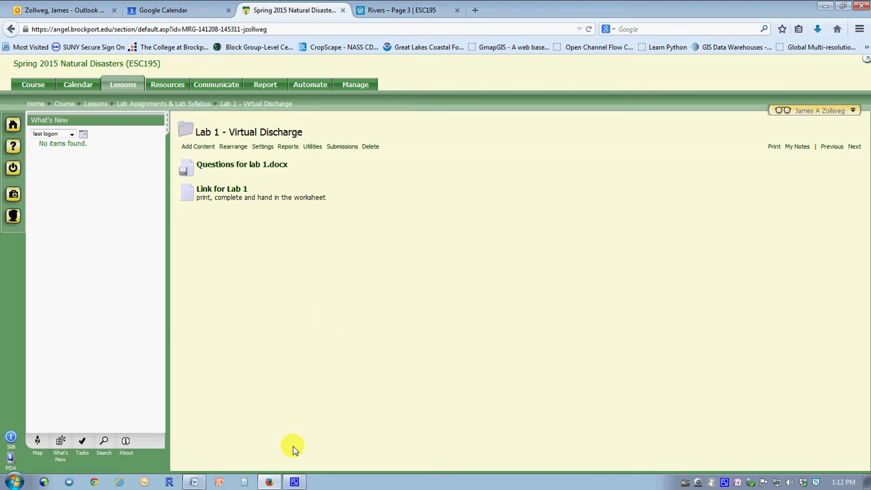
{"action": "left_click", "coordinate": [230, 190]}
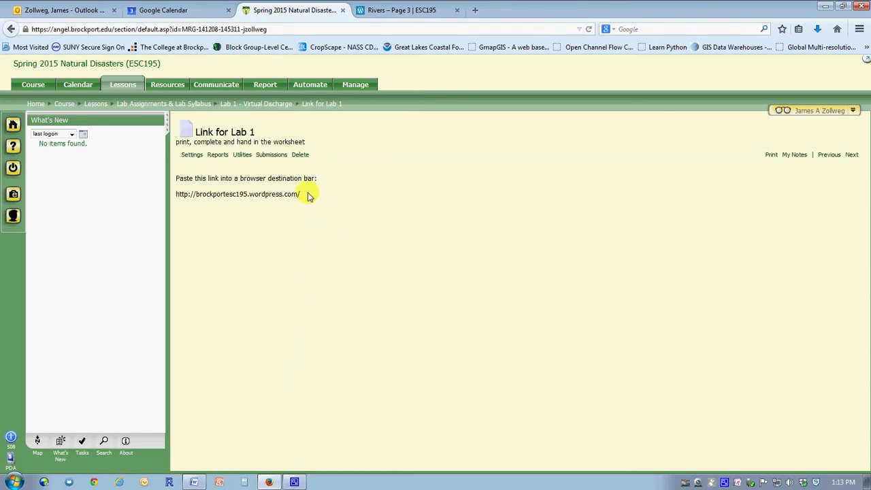
{"action": "left_click_drag", "start_coordinate": [307, 196], "coordinate": [173, 196]}
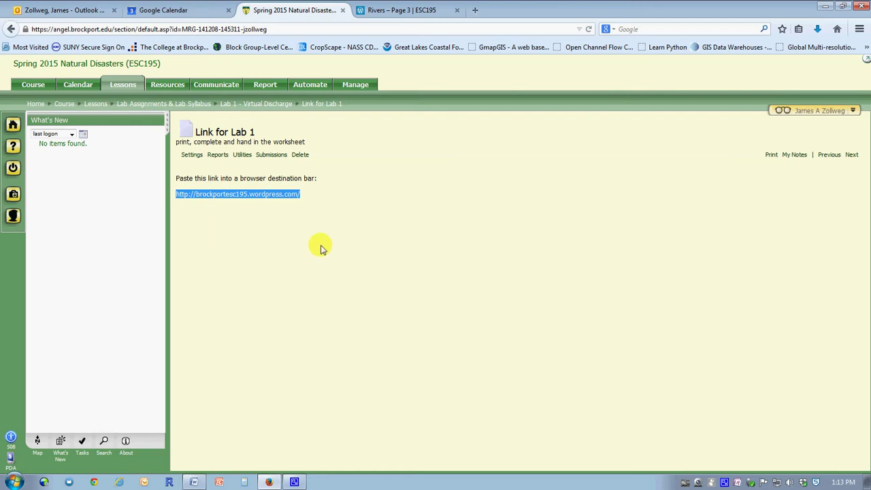
{"action": "left_click", "coordinate": [315, 199]}
{"action": "left_click_drag", "start_coordinate": [315, 196], "coordinate": [172, 196]}
{"action": "key", "text": "ctrl+c"}
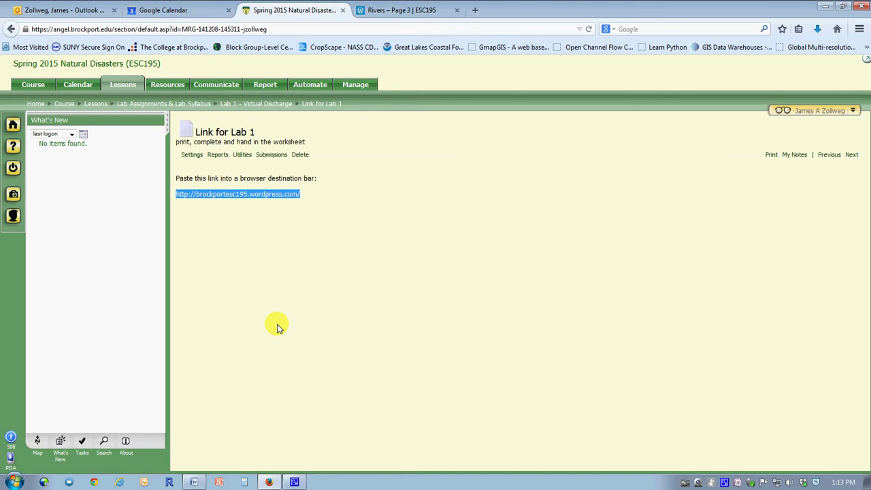
Load the copied lab site address in a new browser tab and close the old Rivers – Page 3 tab.
{"action": "left_click", "coordinate": [475, 10]}
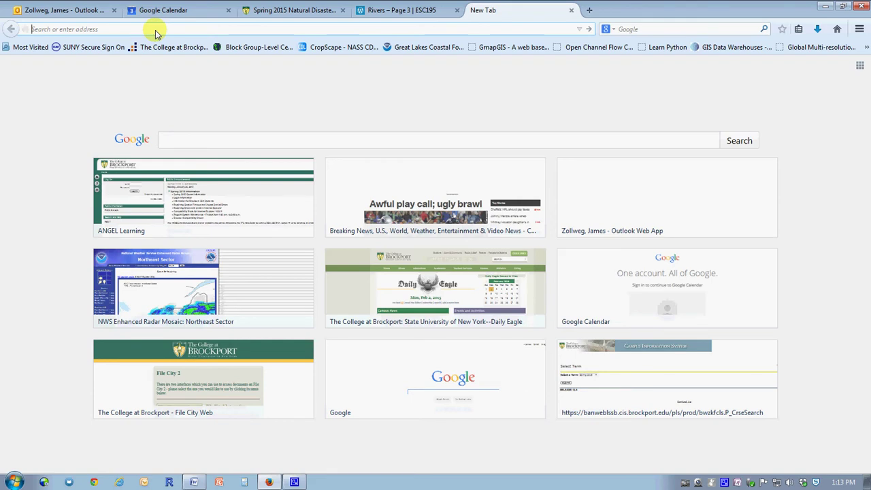
{"action": "key", "text": "ctrl+v"}
{"action": "key", "text": "Return"}
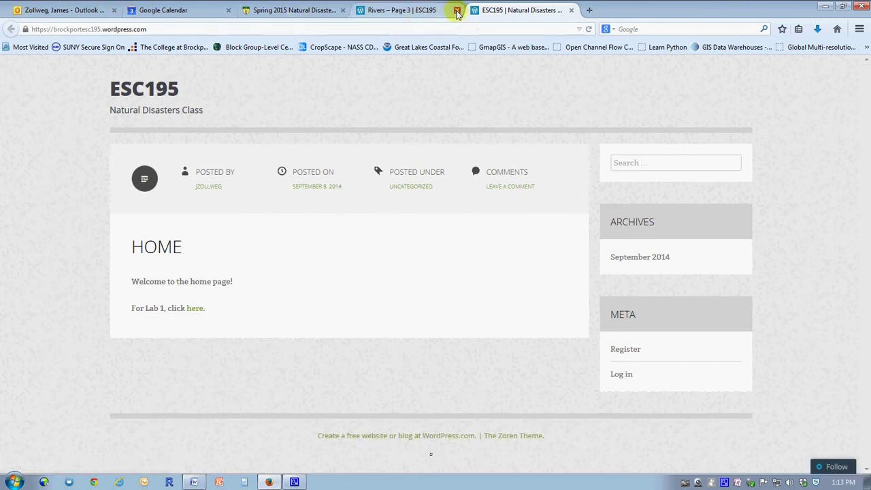
{"action": "left_click", "coordinate": [457, 10]}
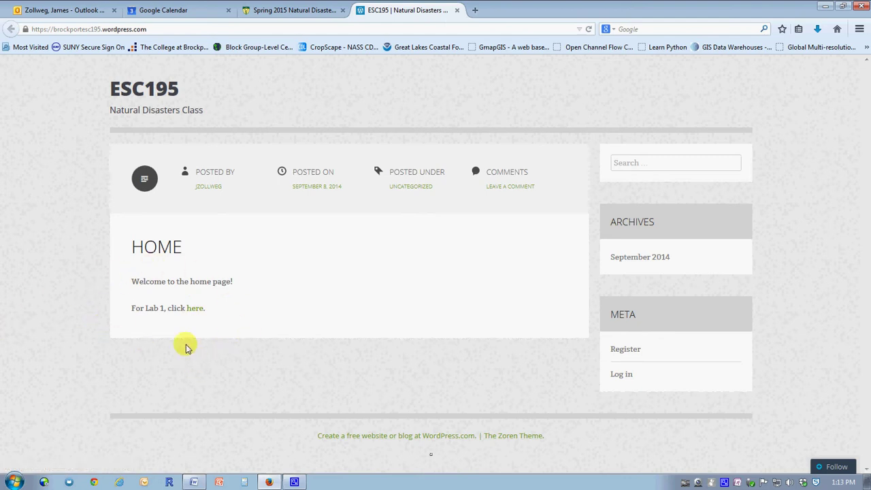
Enter the Lab 1 exercise from the home page and read through the Rivers pages up to Page 3 on discharge.
{"action": "left_click", "coordinate": [194, 308]}
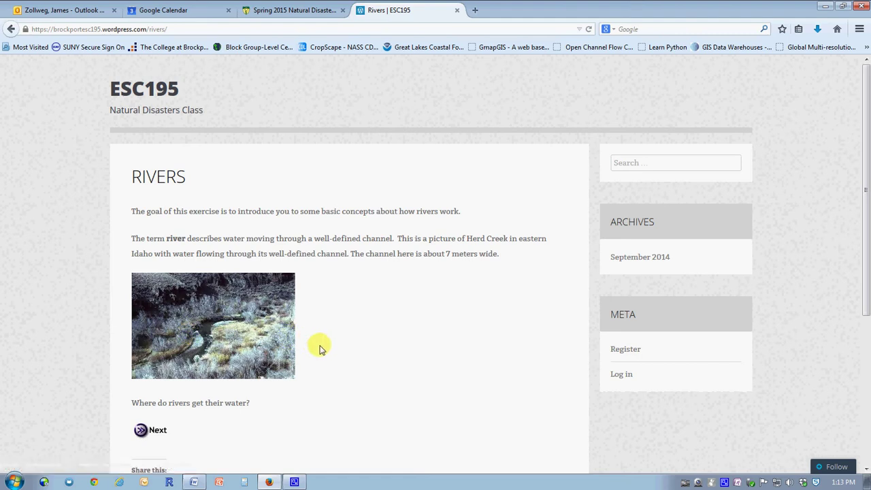
{"action": "left_click_drag", "start_coordinate": [865, 130], "coordinate": [852, 181]}
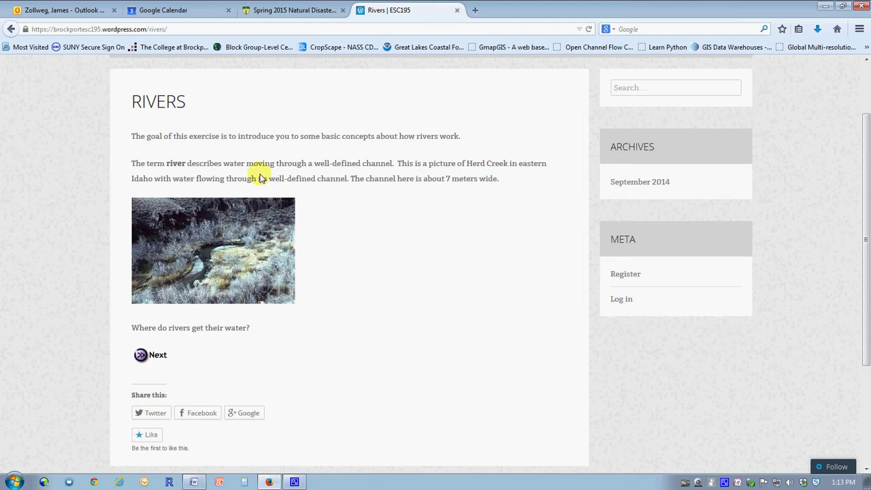
{"action": "left_click", "coordinate": [158, 356]}
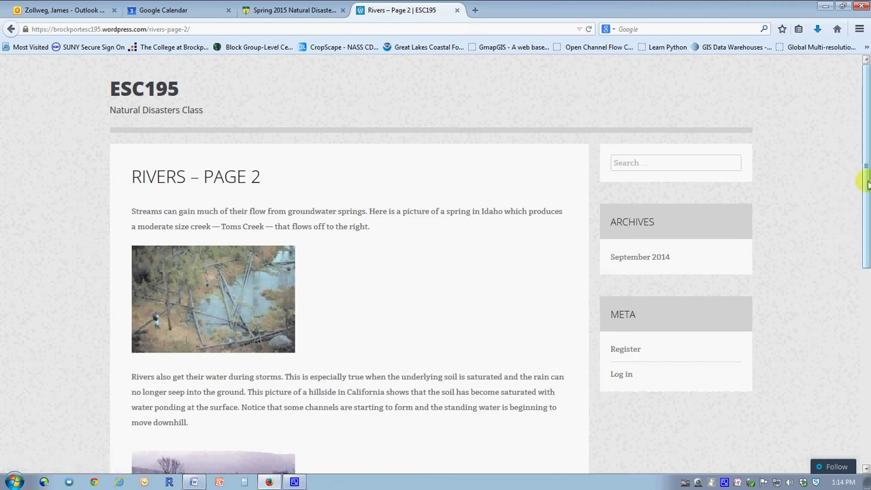
{"action": "left_click_drag", "start_coordinate": [863, 179], "coordinate": [856, 302]}
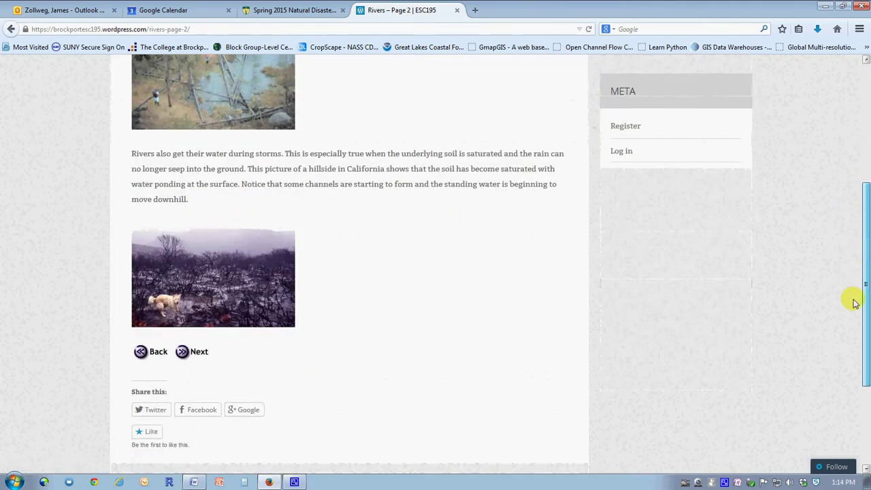
{"action": "left_click", "coordinate": [197, 354]}
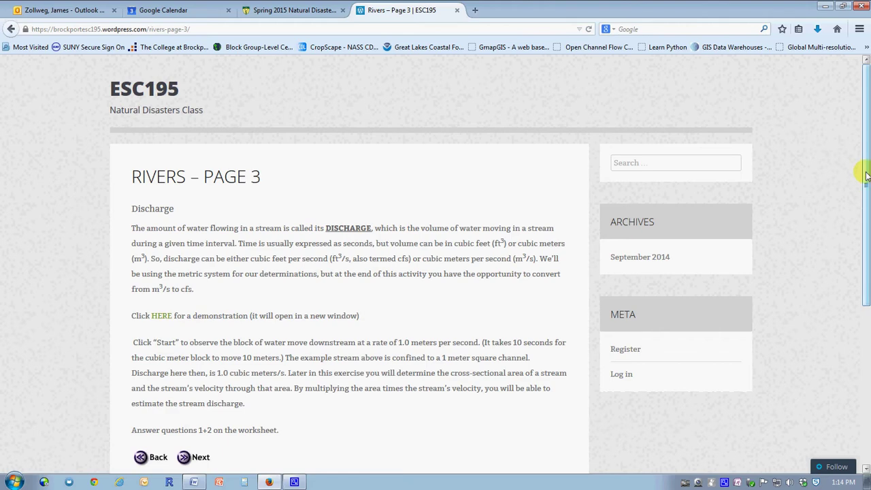
{"action": "left_click_drag", "start_coordinate": [861, 171], "coordinate": [862, 219]}
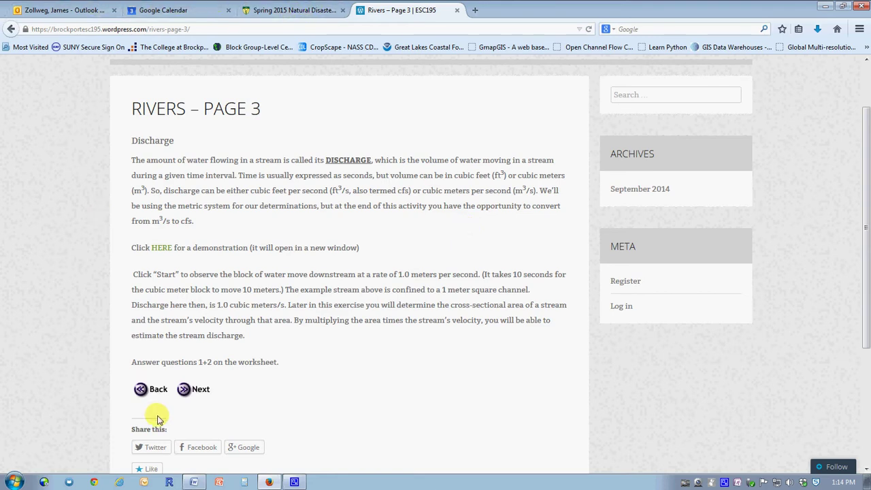
Switch to the Word worksheet, answer question 8 with 300 cfs, and go back to the stream travel times table.
{"action": "left_click", "coordinate": [194, 482]}
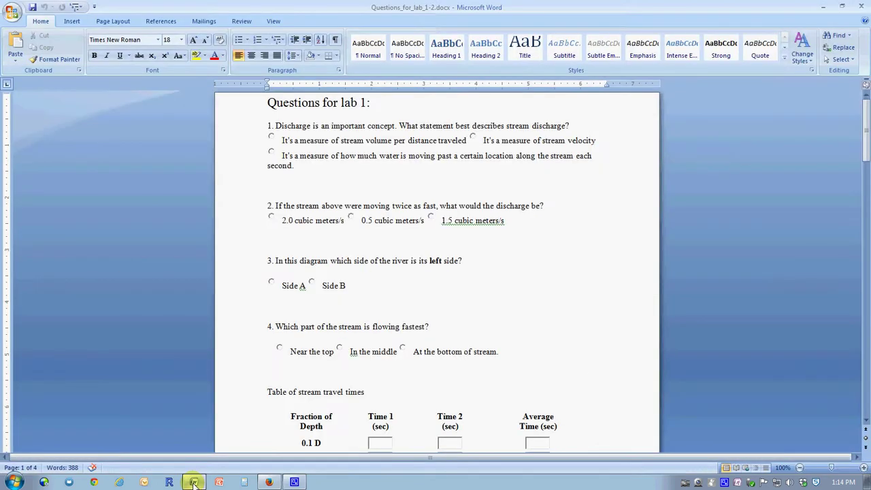
{"action": "left_click_drag", "start_coordinate": [864, 136], "coordinate": [861, 356]}
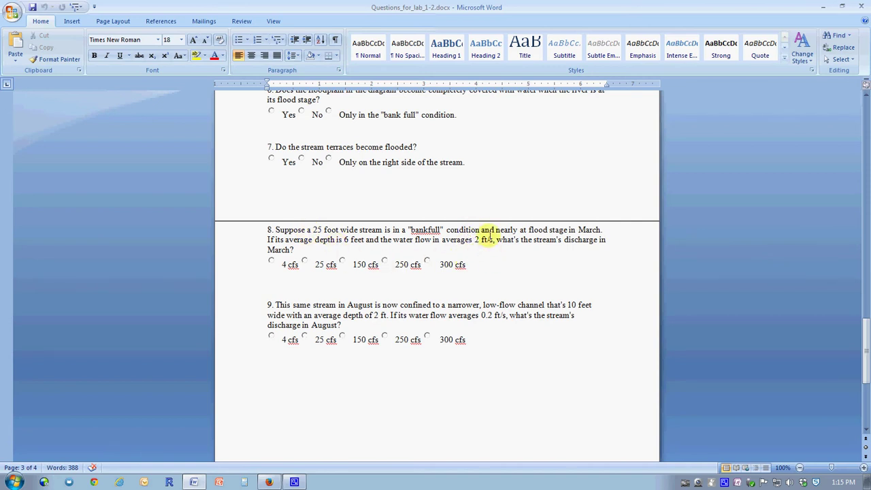
{"action": "left_click", "coordinate": [427, 262]}
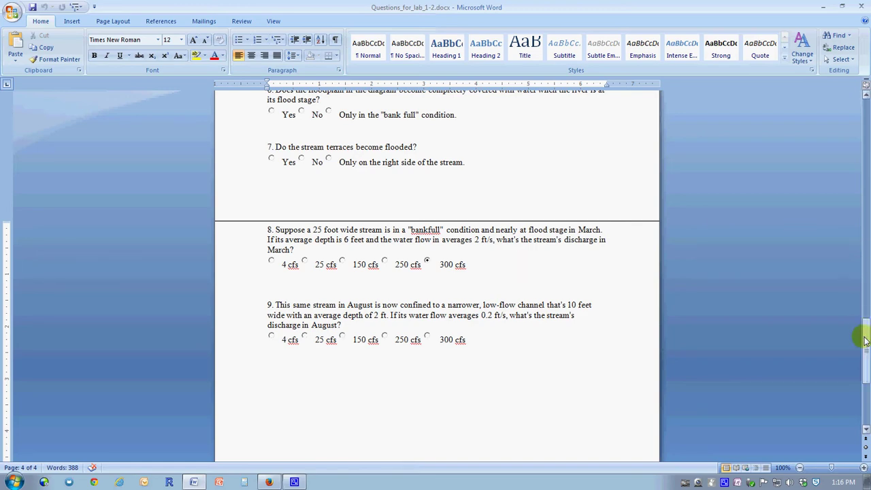
{"action": "left_click_drag", "start_coordinate": [864, 339], "coordinate": [856, 143]}
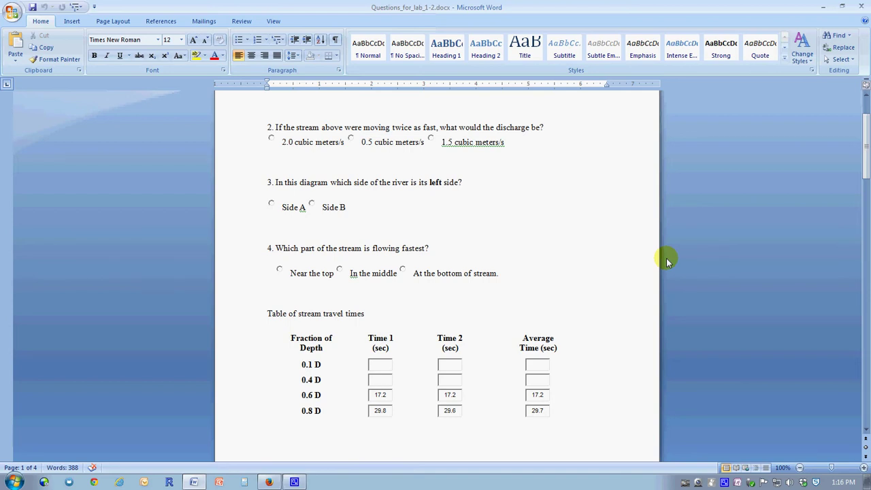
Return to the lab site in Firefox and read Rivers pages 4 to 6 on stream terminology and velocity measurement.
{"action": "left_click", "coordinate": [269, 482]}
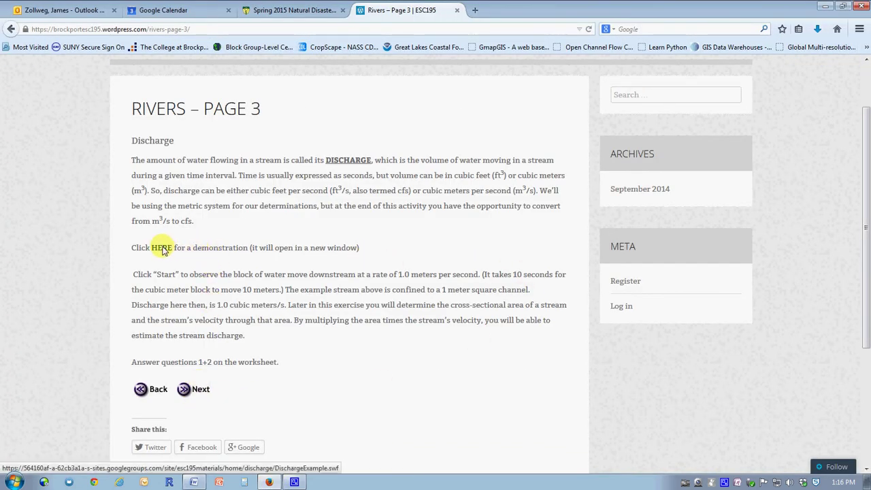
{"action": "left_click", "coordinate": [199, 391]}
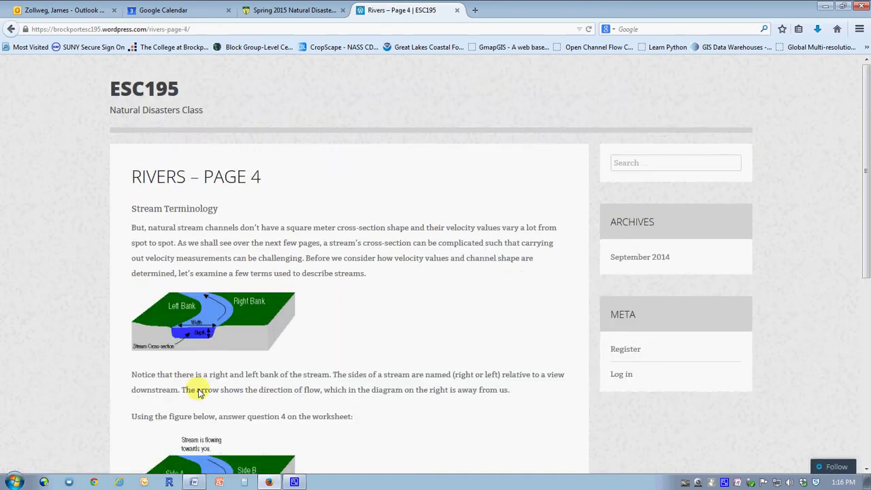
{"action": "left_click_drag", "start_coordinate": [861, 170], "coordinate": [865, 225]}
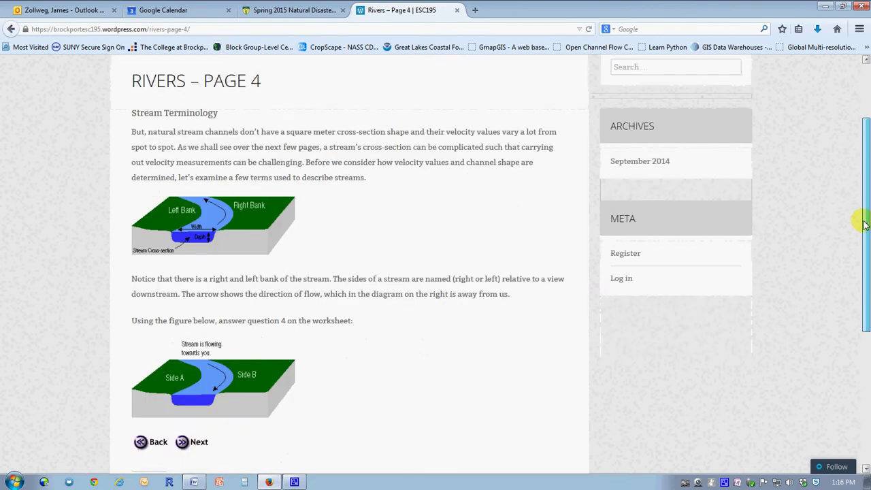
{"action": "left_click", "coordinate": [196, 443]}
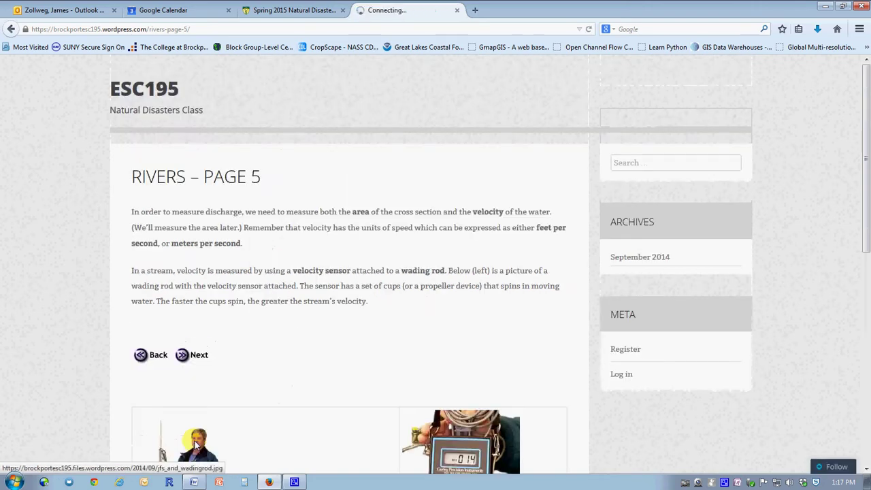
{"action": "left_click_drag", "start_coordinate": [864, 215], "coordinate": [859, 278]}
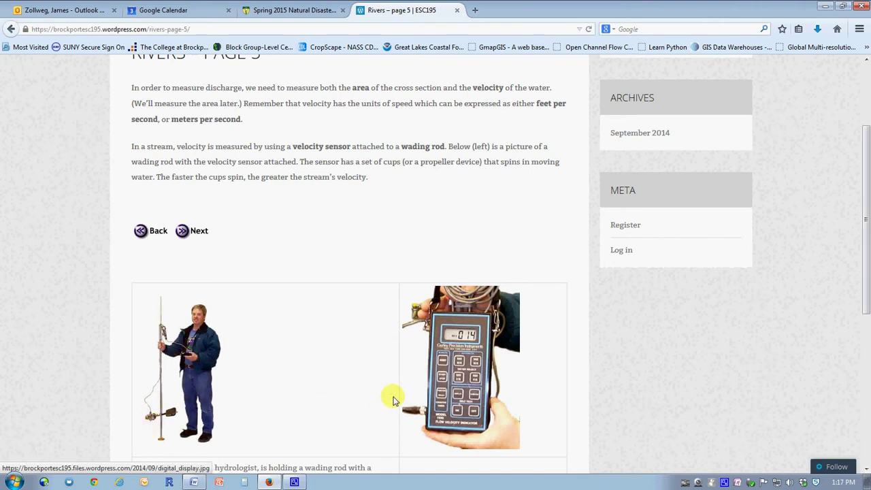
{"action": "left_click_drag", "start_coordinate": [861, 237], "coordinate": [863, 285]}
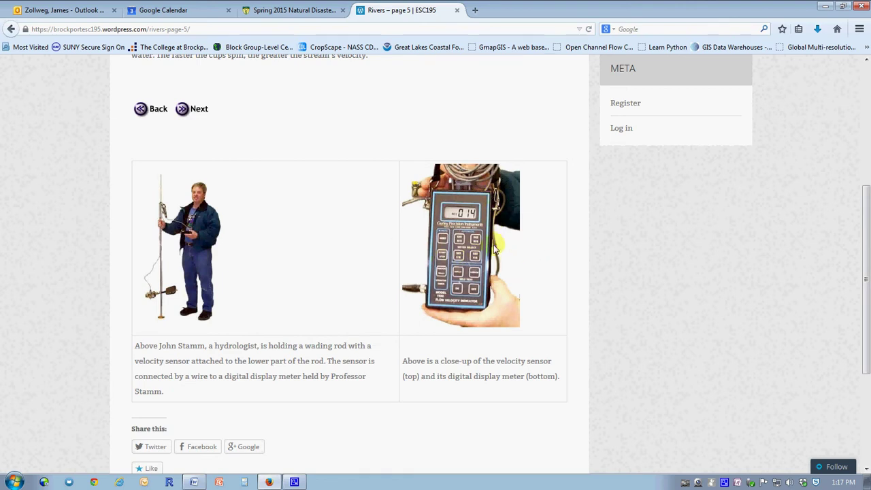
{"action": "left_click", "coordinate": [197, 109]}
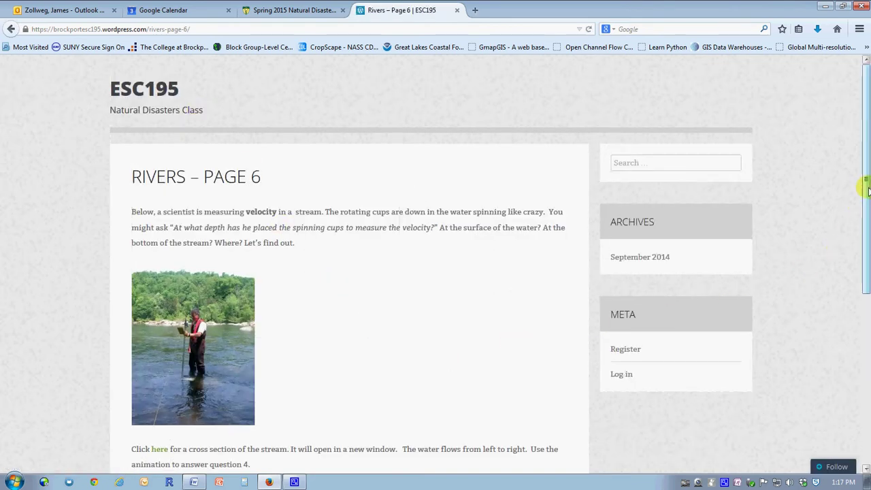
{"action": "left_click_drag", "start_coordinate": [863, 172], "coordinate": [862, 218]}
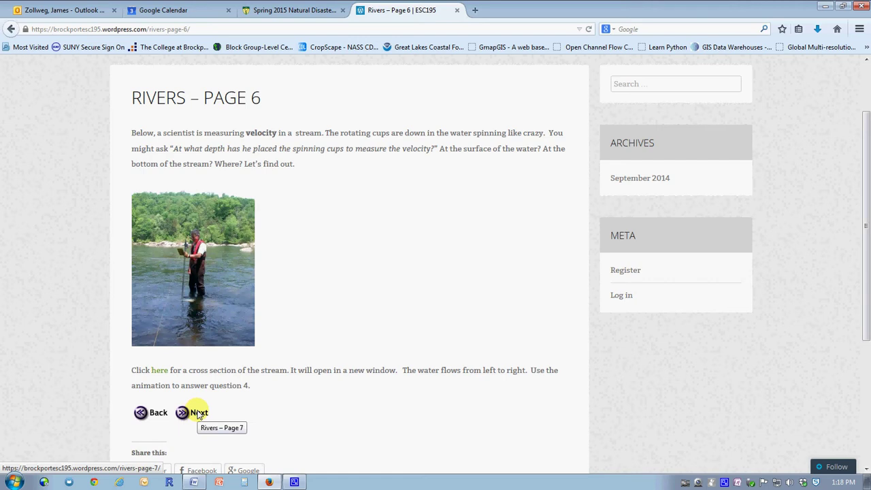
Advance to Rivers – Page 7, open its animated stream in a new tab, and try out the stopwatch before resetting it.
{"action": "left_click", "coordinate": [198, 413]}
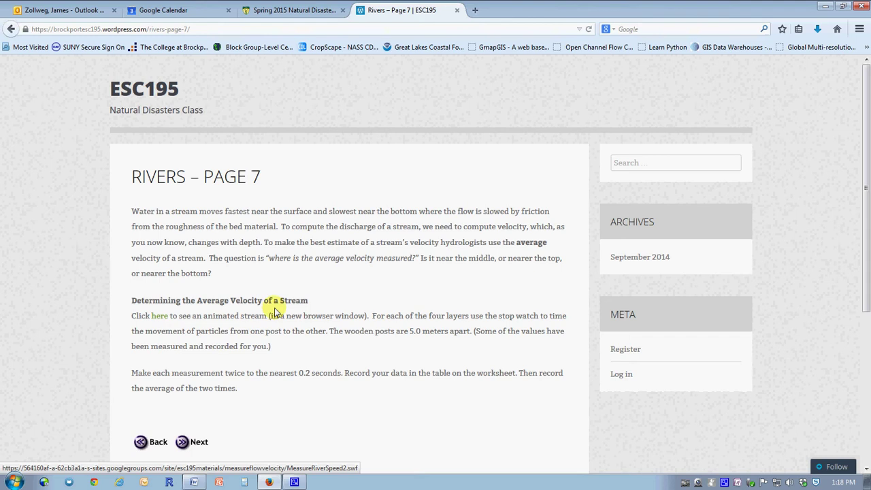
{"action": "right_click", "coordinate": [159, 317]}
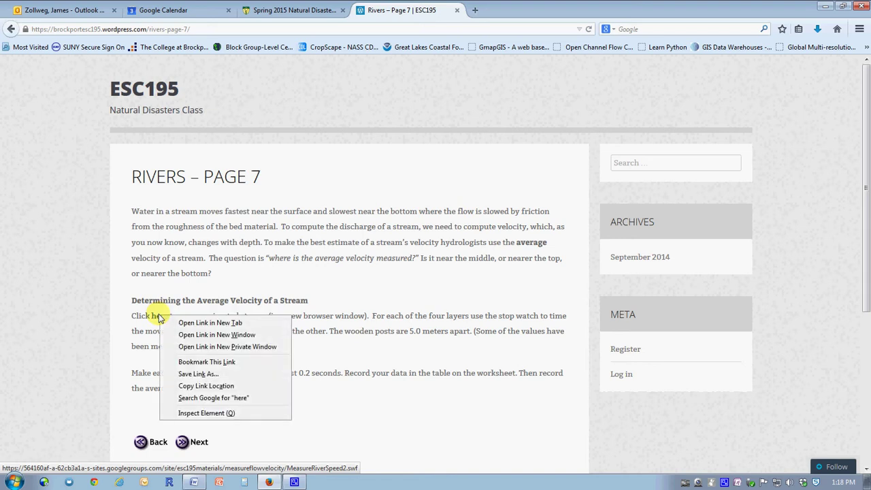
{"action": "left_click", "coordinate": [203, 324]}
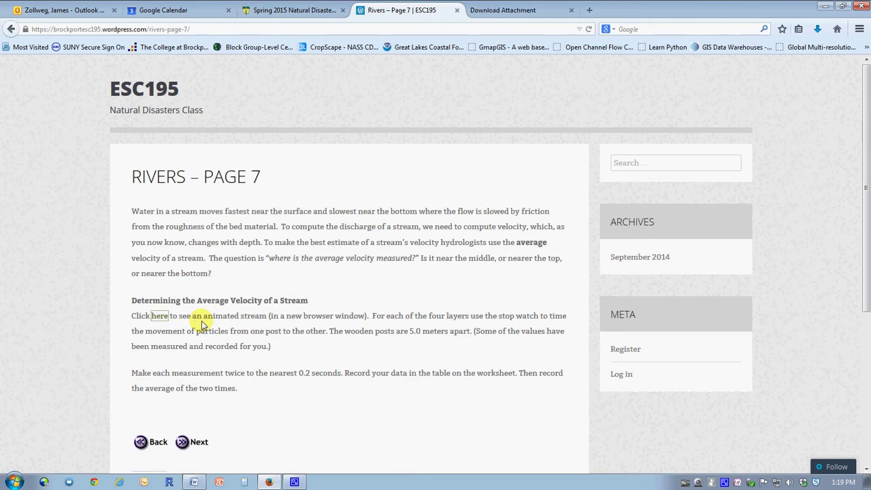
{"action": "left_click", "coordinate": [515, 11]}
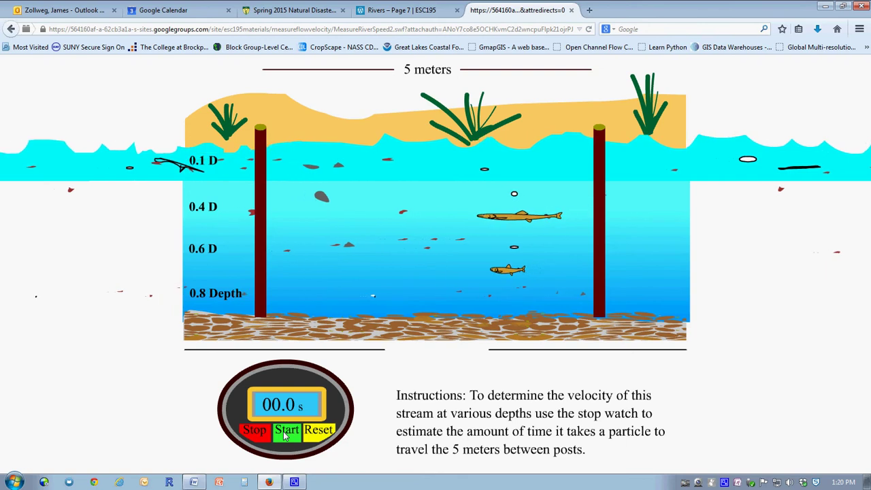
{"action": "left_click", "coordinate": [285, 435]}
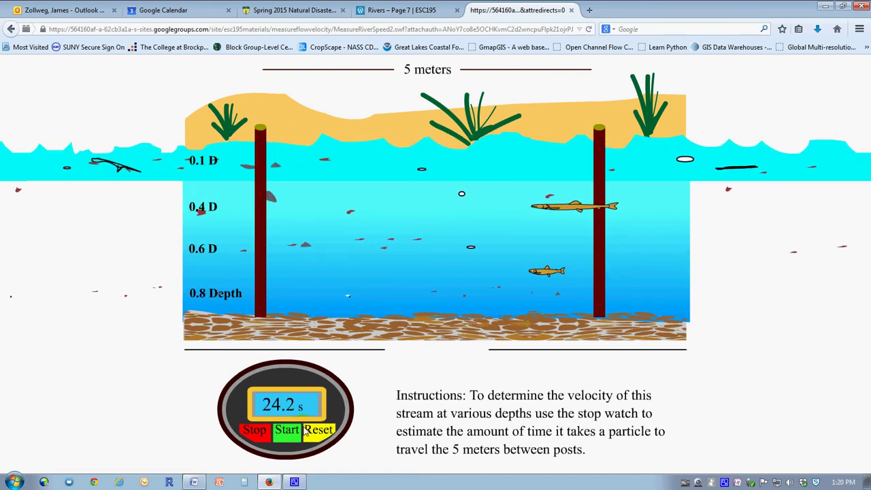
{"action": "left_click", "coordinate": [317, 431]}
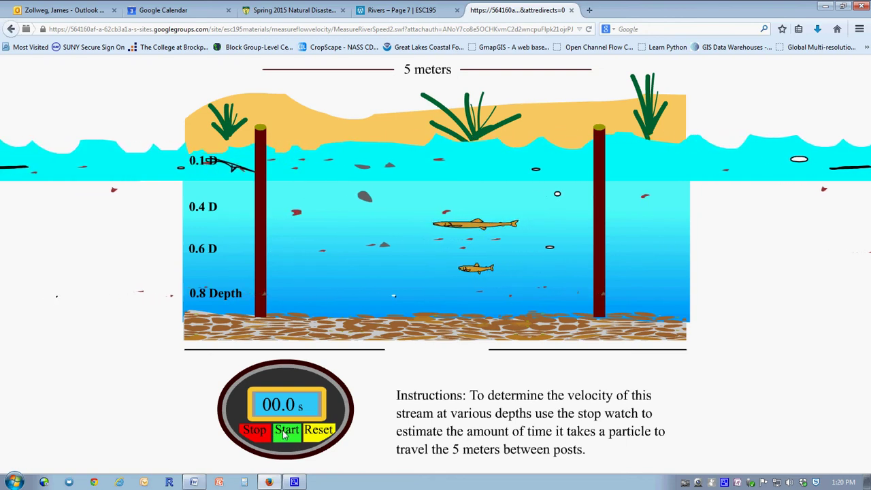
Time the floating branch at 0.1 D over the 5 meters between posts, and switch to Word to review the travel times table.
{"action": "left_click", "coordinate": [285, 434]}
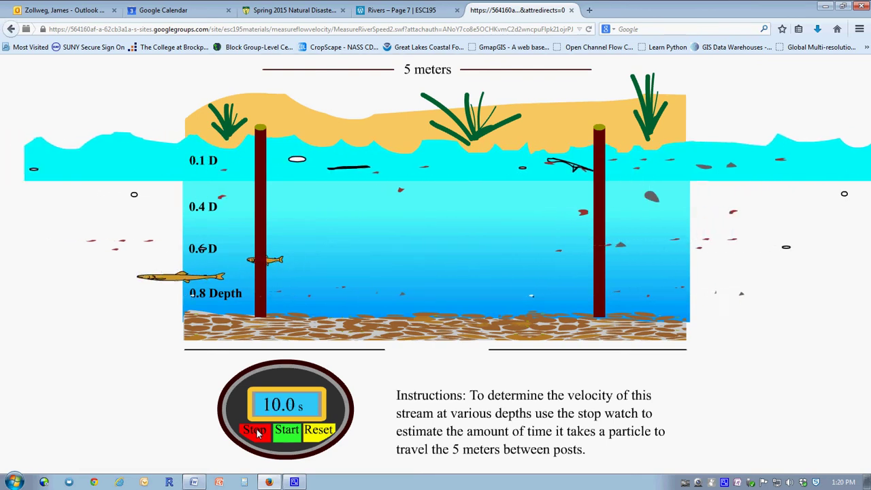
{"action": "left_click", "coordinate": [257, 434]}
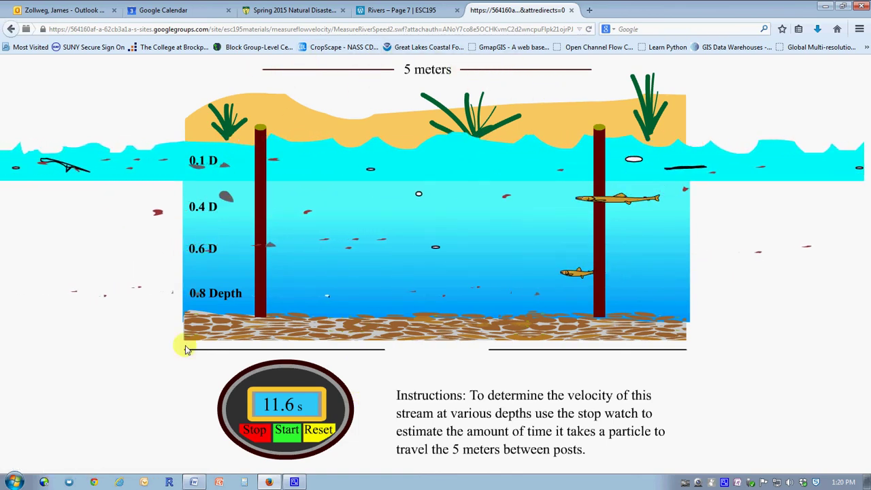
{"action": "left_click", "coordinate": [193, 482]}
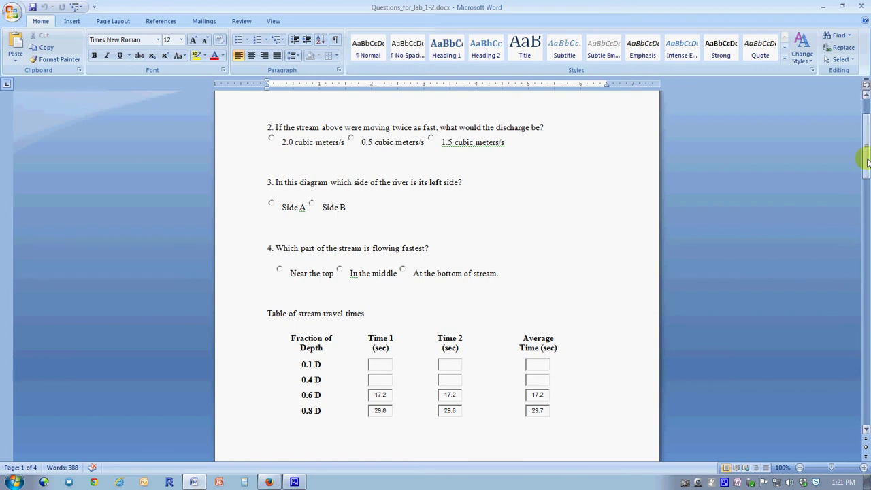
{"action": "left_click_drag", "start_coordinate": [868, 161], "coordinate": [861, 195]}
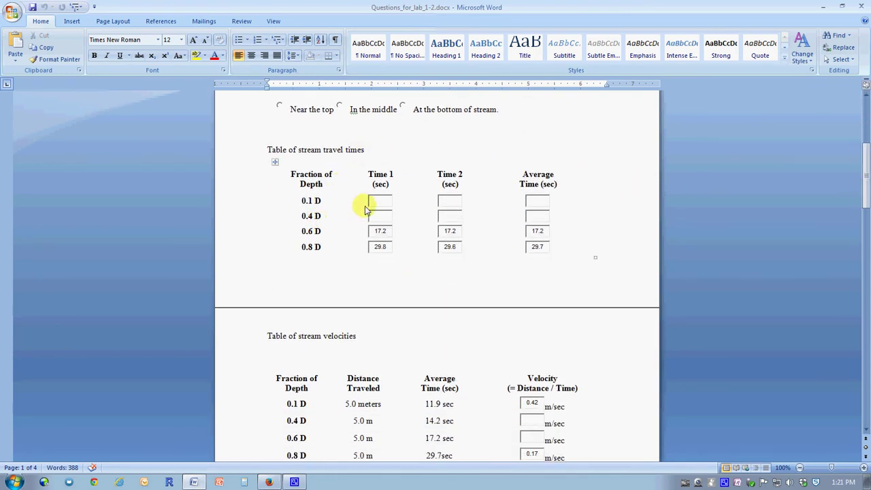
{"action": "left_click", "coordinate": [416, 234]}
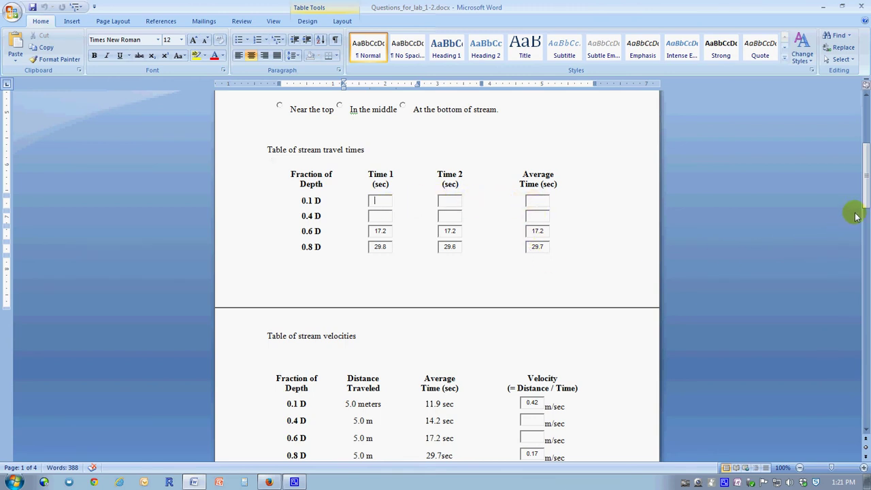
{"action": "left_click_drag", "start_coordinate": [866, 192], "coordinate": [861, 185]}
{"action": "left_click", "coordinate": [449, 194]}
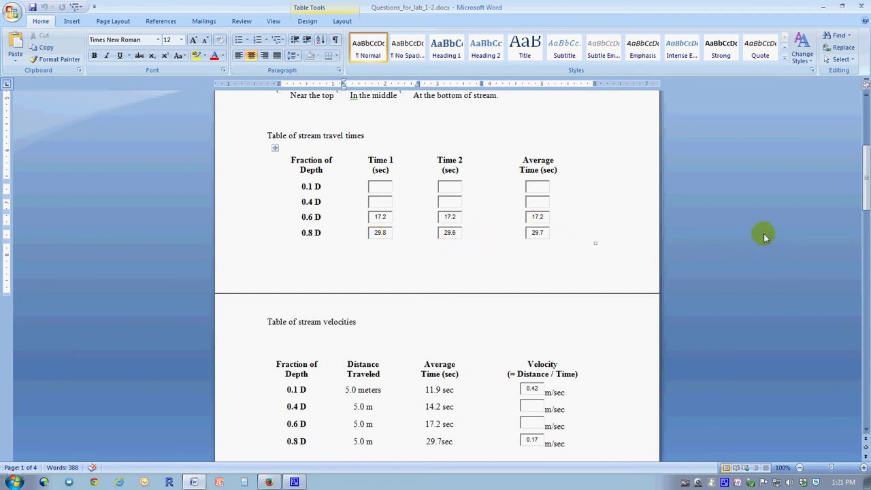
Examine how the table of stream velocities uses the average travel times and feeds the graph of velocity versus depth.
{"action": "left_click_drag", "start_coordinate": [866, 181], "coordinate": [854, 219]}
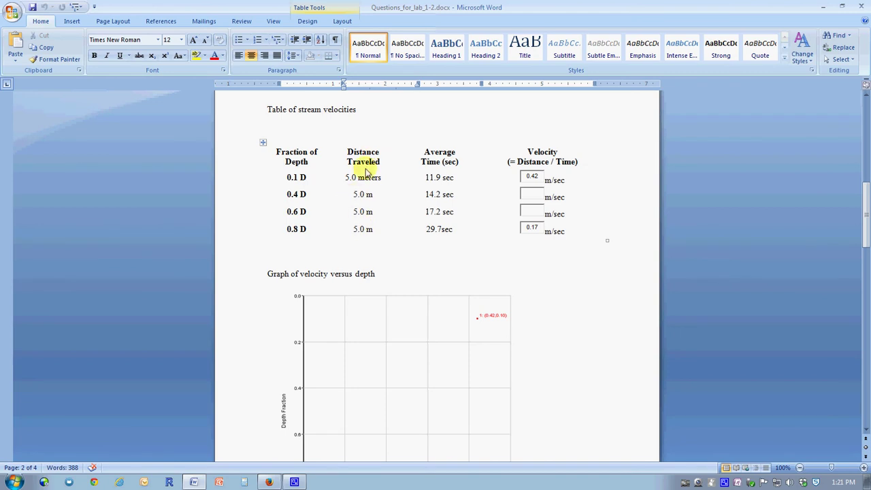
{"action": "left_click_drag", "start_coordinate": [863, 231], "coordinate": [866, 193]}
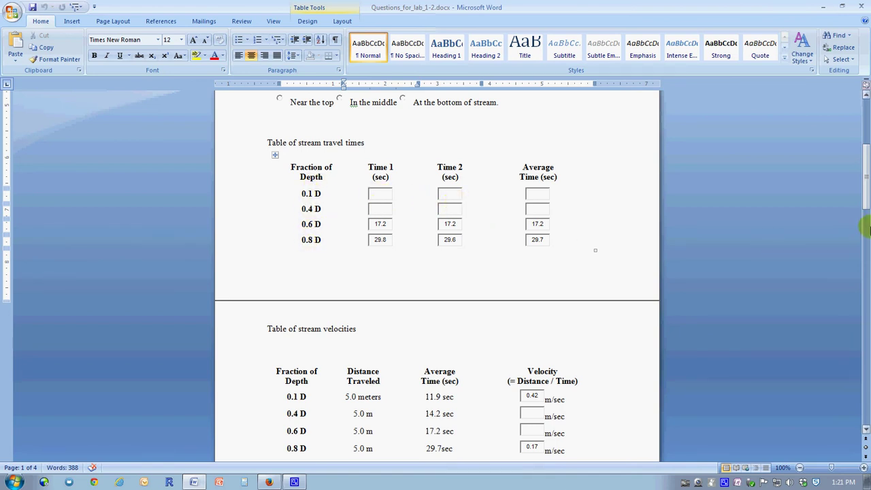
{"action": "left_click_drag", "start_coordinate": [866, 196], "coordinate": [865, 215]}
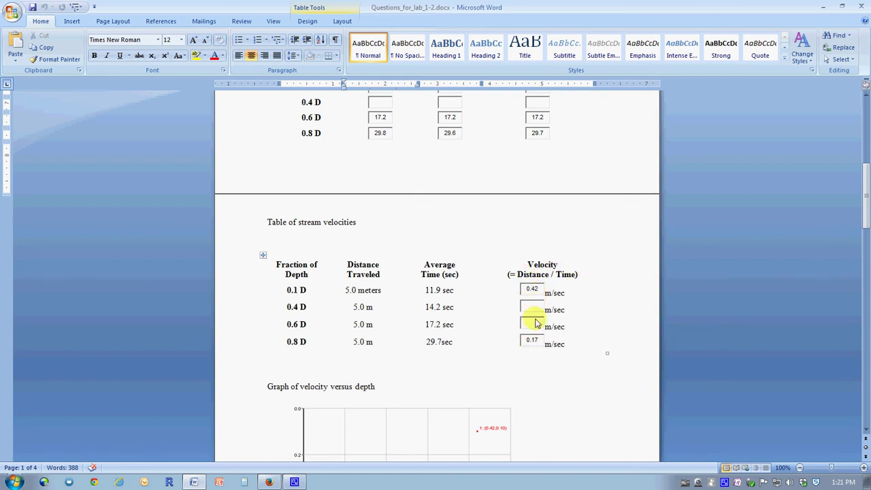
{"action": "mouse_move", "coordinate": [867, 229]}
{"action": "left_mouse_down"}
{"action": "mouse_move", "coordinate": [856, 237]}
{"action": "mouse_move", "coordinate": [863, 240]}
{"action": "left_mouse_up"}
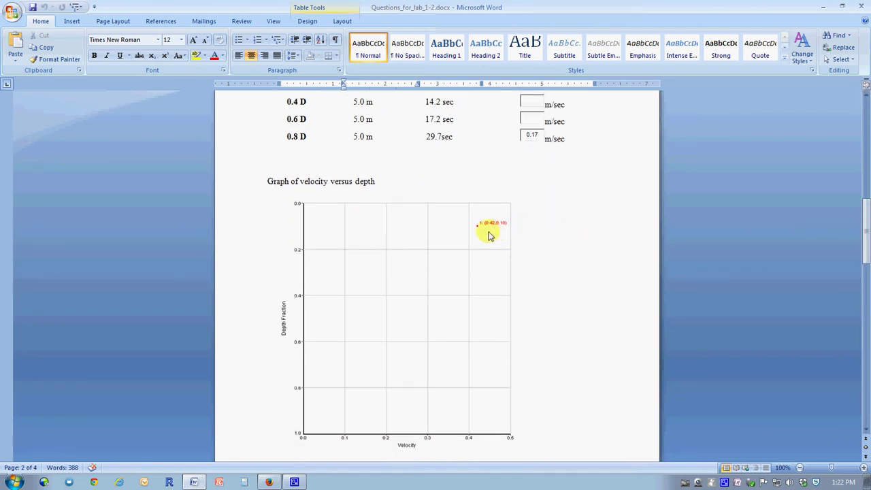
{"action": "left_click_drag", "start_coordinate": [867, 238], "coordinate": [865, 233]}
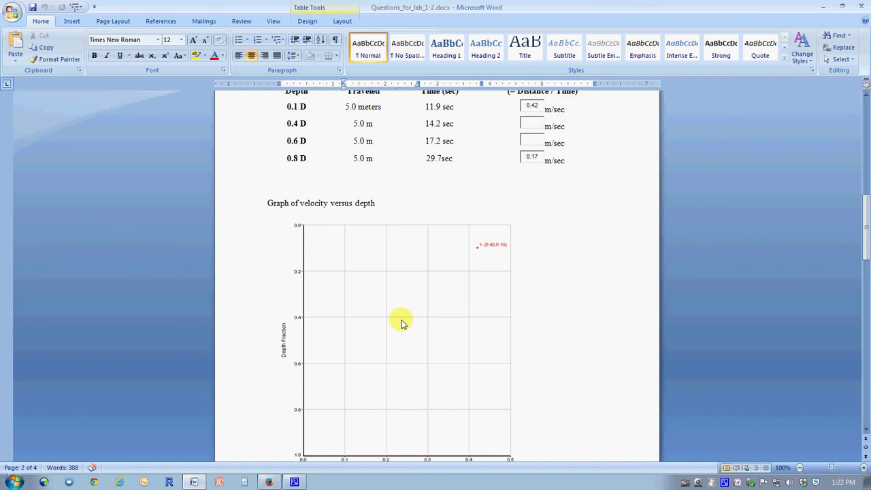
Compare the velocity versus depth table with the graph and review the average velocity fields and question 5 on sensor depth.
{"action": "left_click_drag", "start_coordinate": [864, 241], "coordinate": [856, 287]}
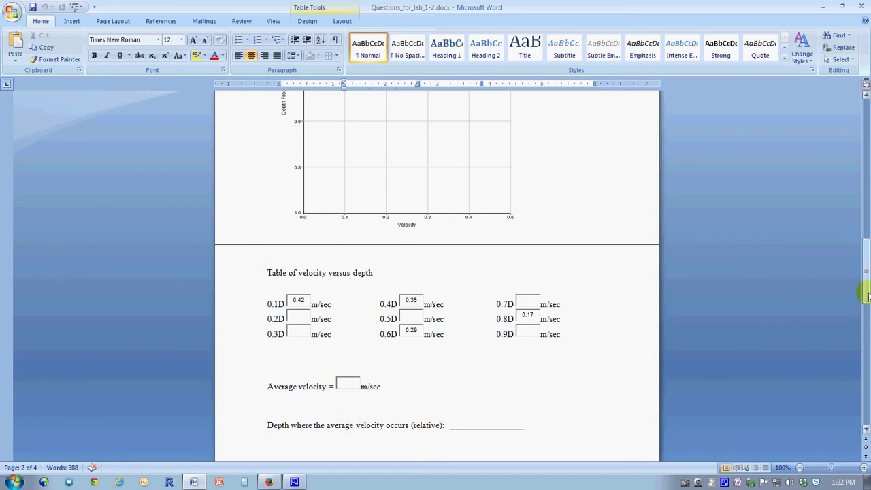
{"action": "left_click_drag", "start_coordinate": [865, 286], "coordinate": [861, 266]}
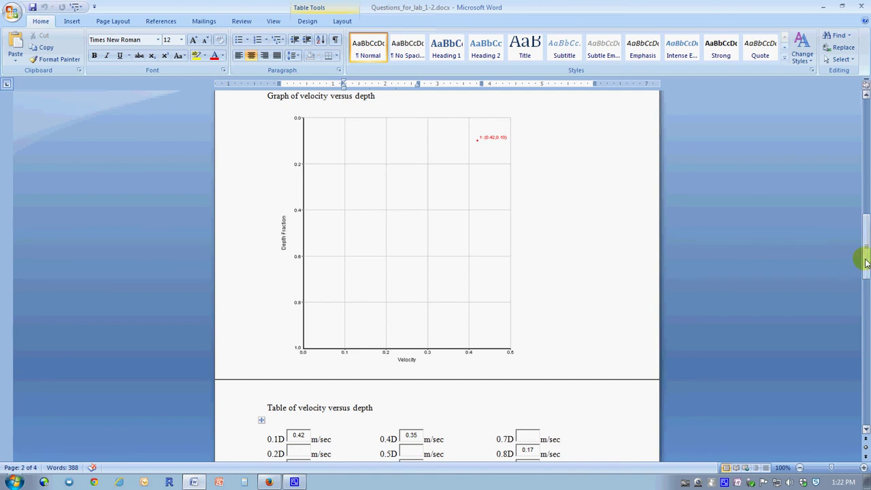
{"action": "left_click_drag", "start_coordinate": [866, 261], "coordinate": [863, 291]}
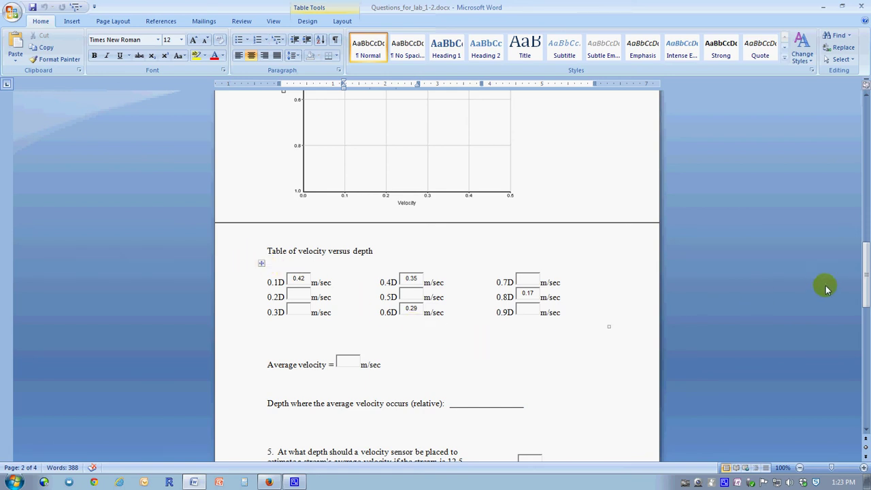
{"action": "left_click_drag", "start_coordinate": [865, 271], "coordinate": [858, 303]}
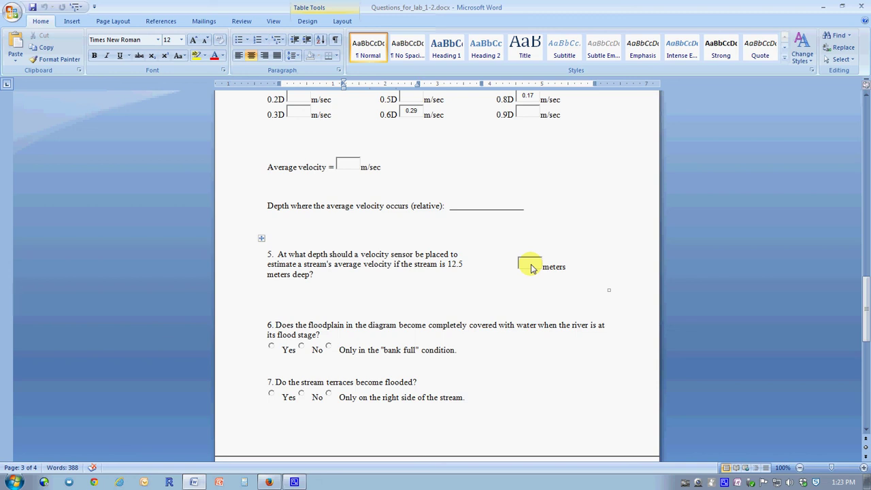
{"action": "left_click_drag", "start_coordinate": [863, 301], "coordinate": [866, 200]}
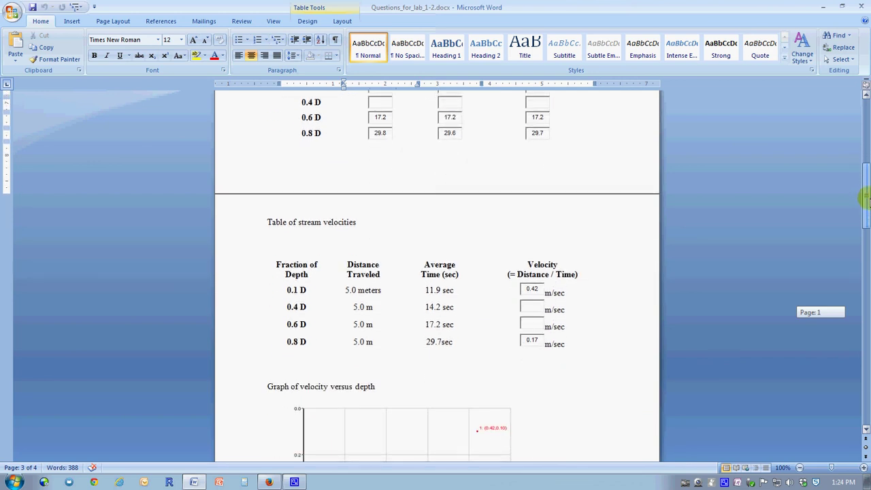
{"action": "left_click_drag", "start_coordinate": [866, 199], "coordinate": [860, 282]}
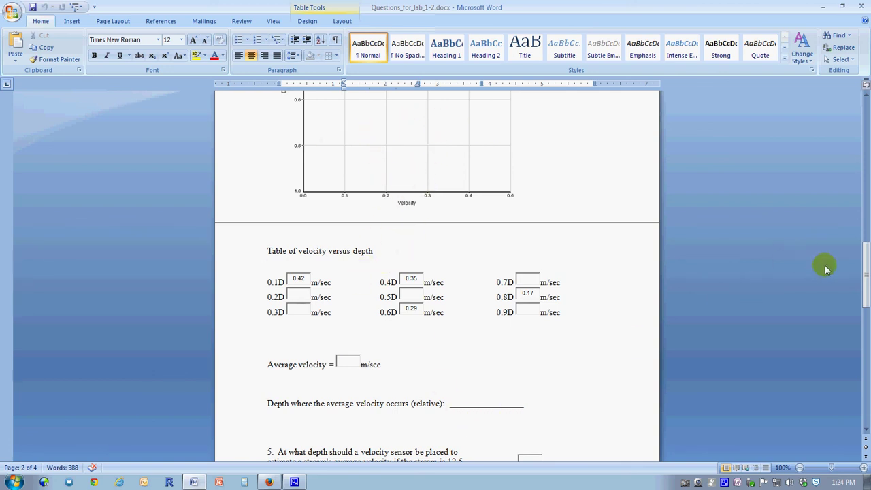
{"action": "left_click_drag", "start_coordinate": [866, 276], "coordinate": [863, 296]}
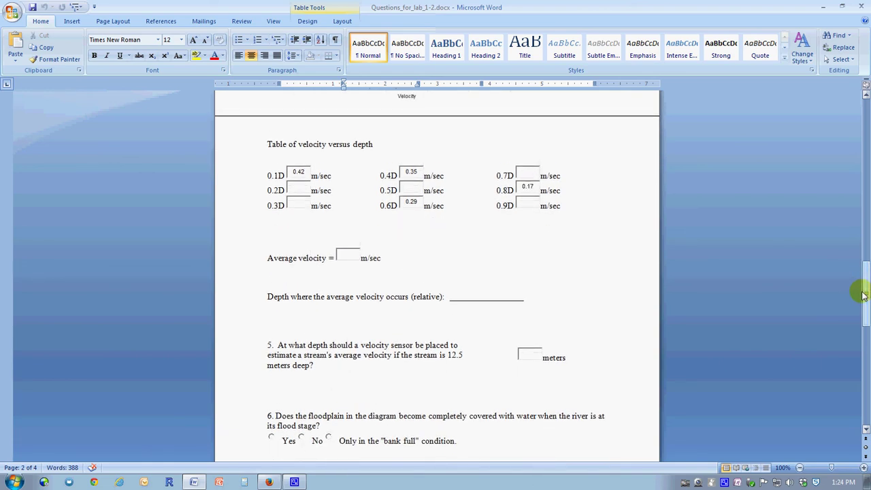